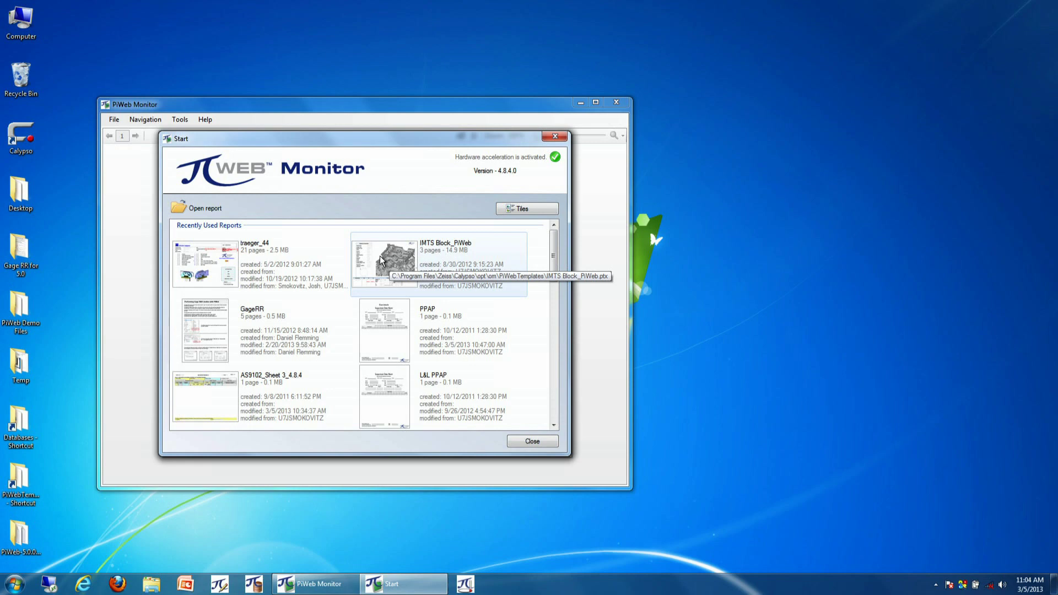
# Open the IMTS Block_PiWeb report from Recently Used Reports and maximize its window
pyautogui.click(382, 256)
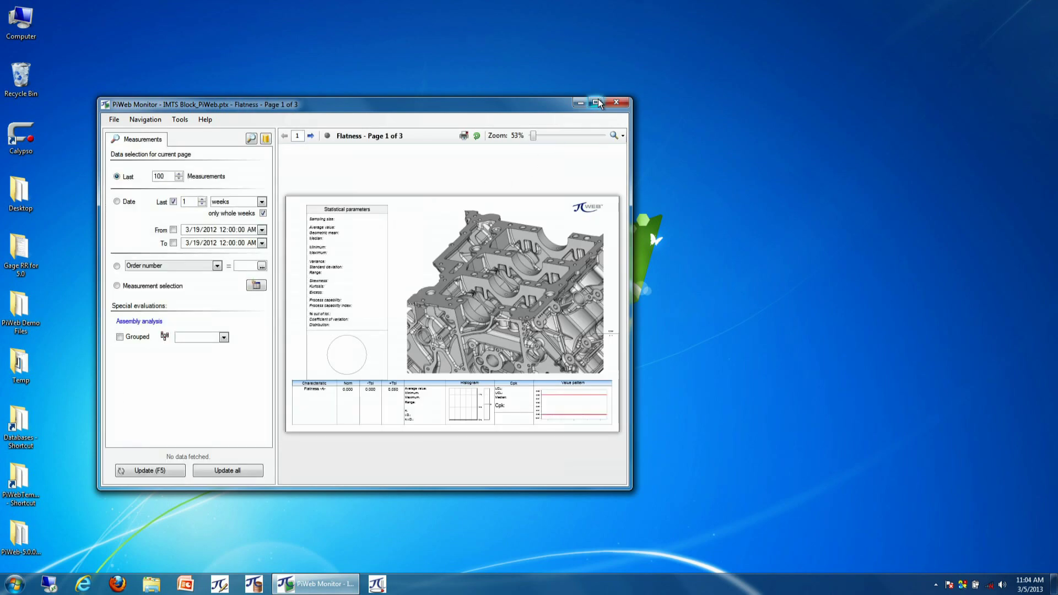
pyautogui.click(596, 103)
# Update all pages to load 100 flatness measurements, then inspect and close a Value pattern point's info box
pyautogui.click(152, 558)
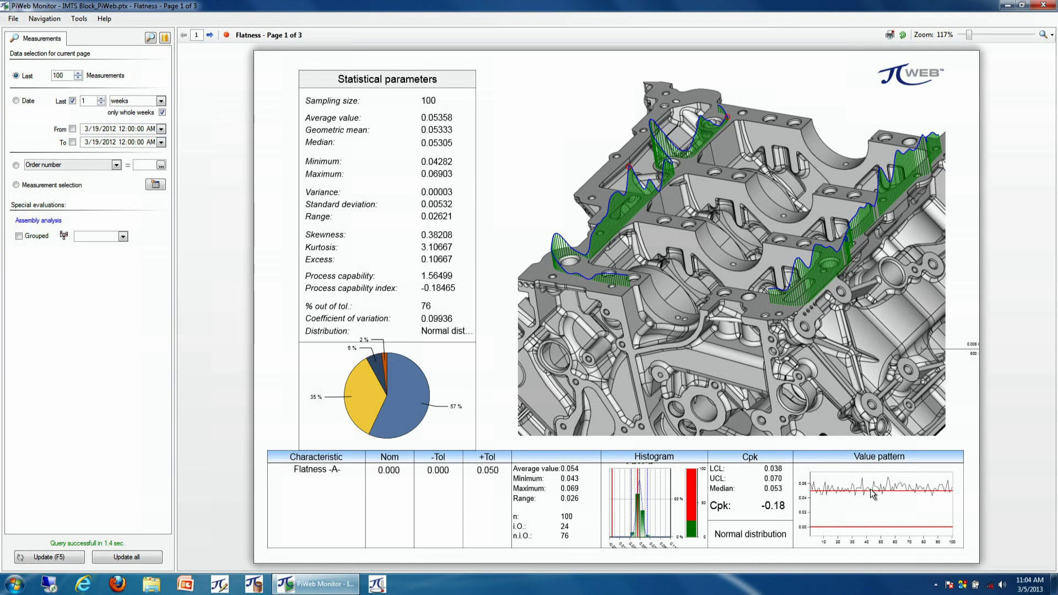
pyautogui.moveTo(863, 480)
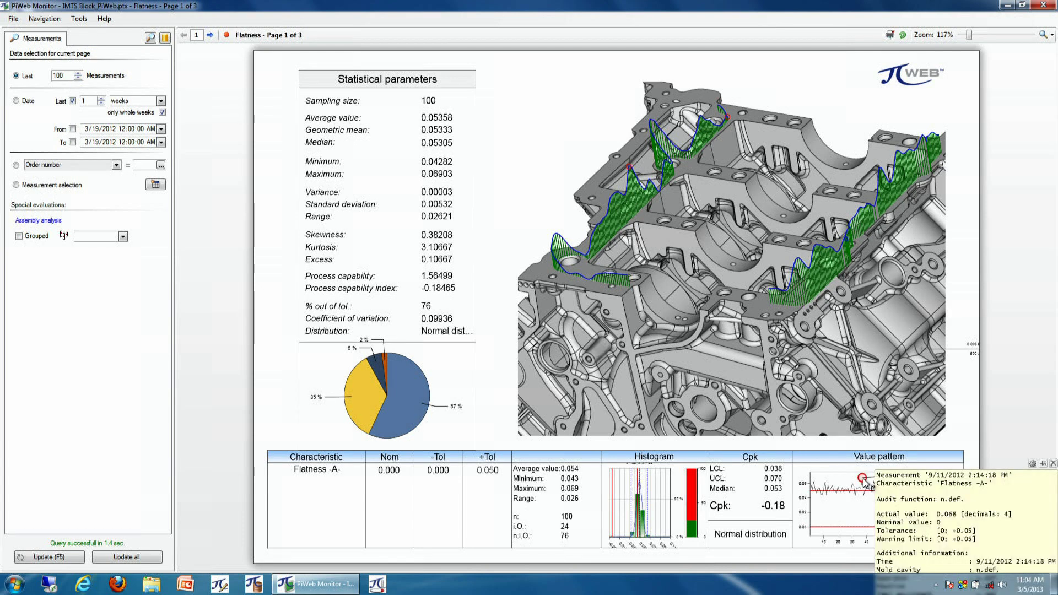
pyautogui.moveTo(1003, 504); pyautogui.dragTo(524, 293)
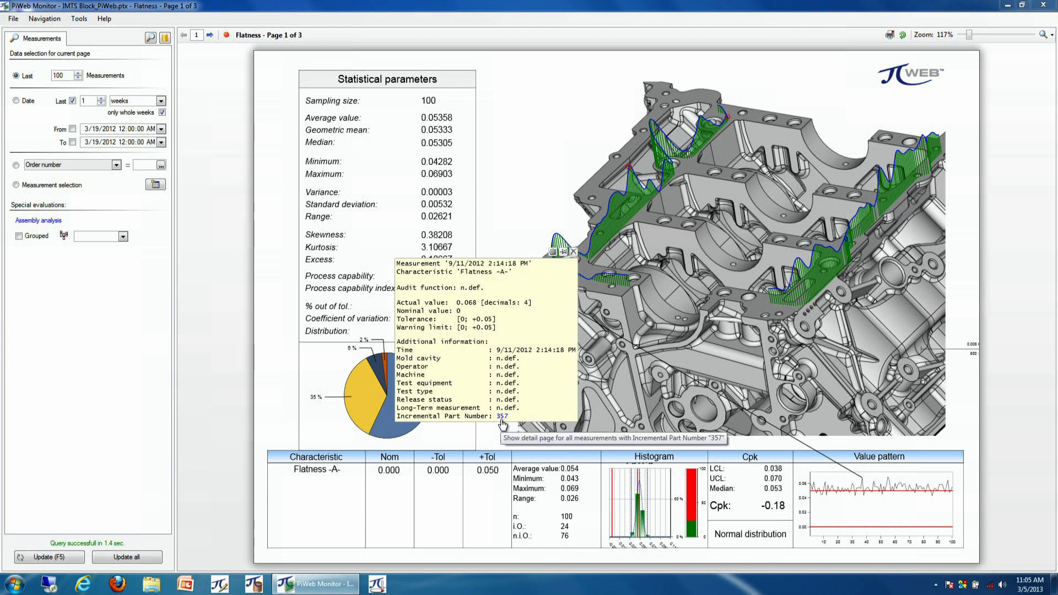
pyautogui.click(573, 251)
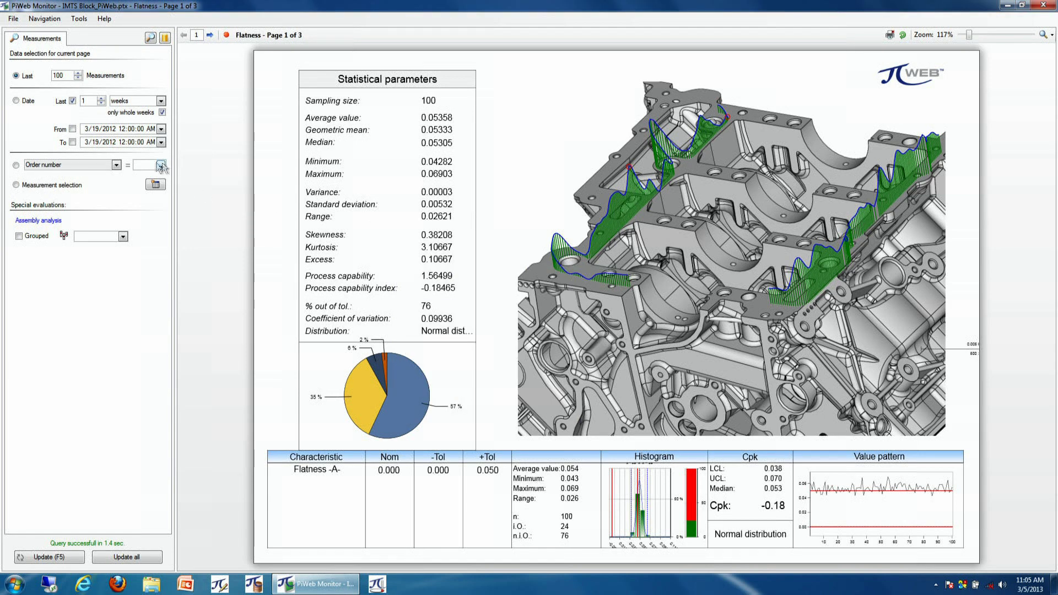
# Filter the Flatness data by Incremental Part Number 352 and update all pages
pyautogui.click(16, 165)
pyautogui.click(116, 165)
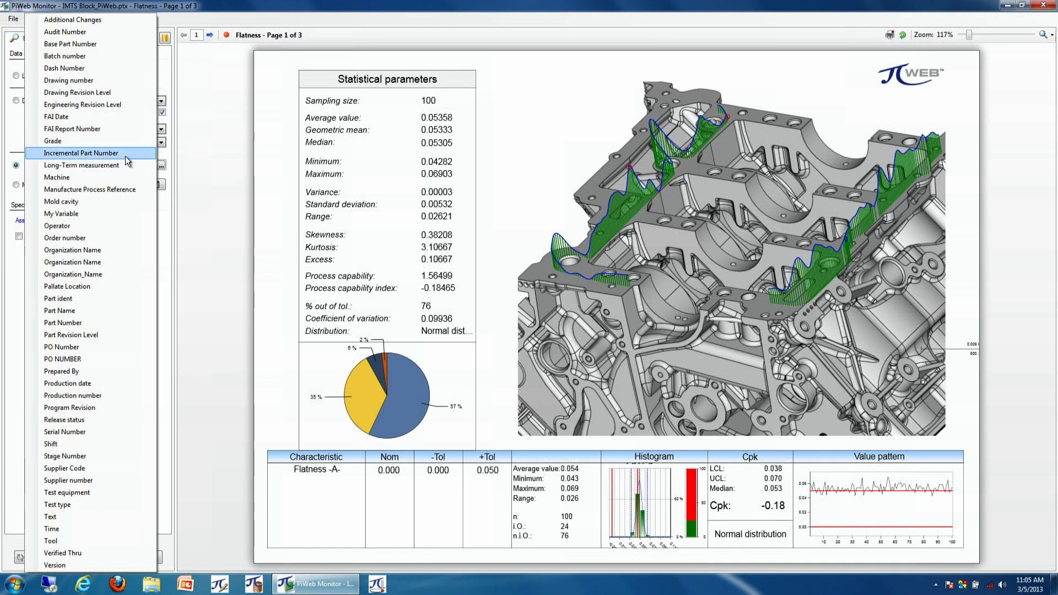
pyautogui.click(130, 159)
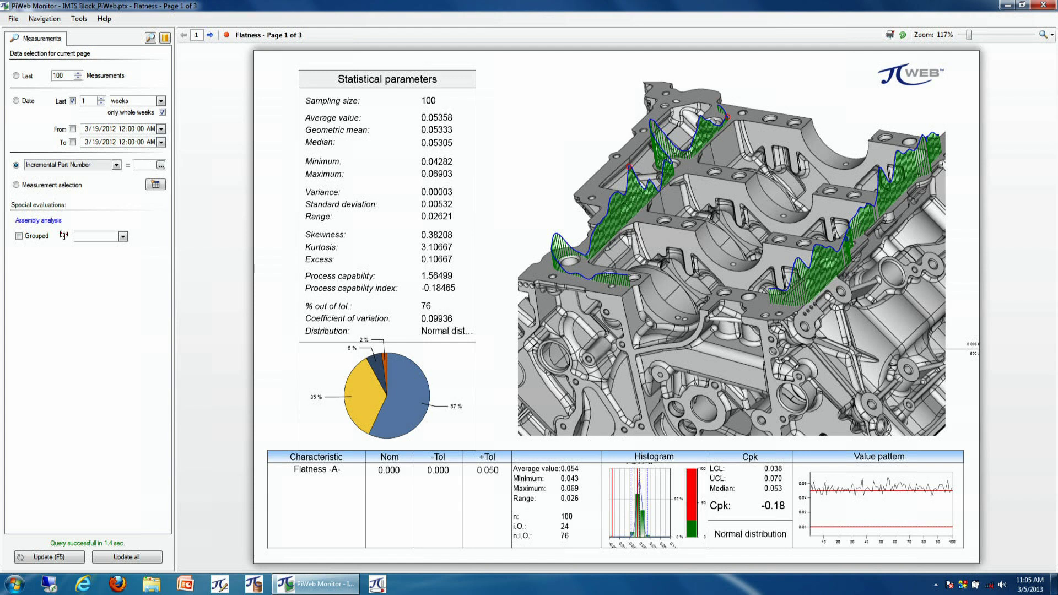
pyautogui.write('352')
pyautogui.click(105, 557)
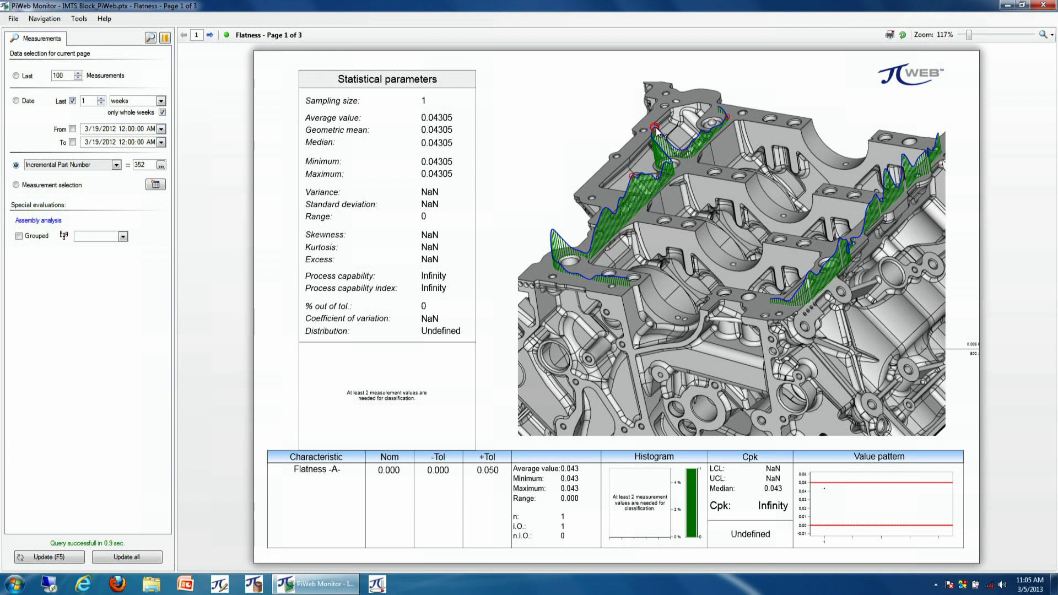
# Dismiss the measurement point info box and advance to the Perpendicularity page
pyautogui.moveTo(655, 131)
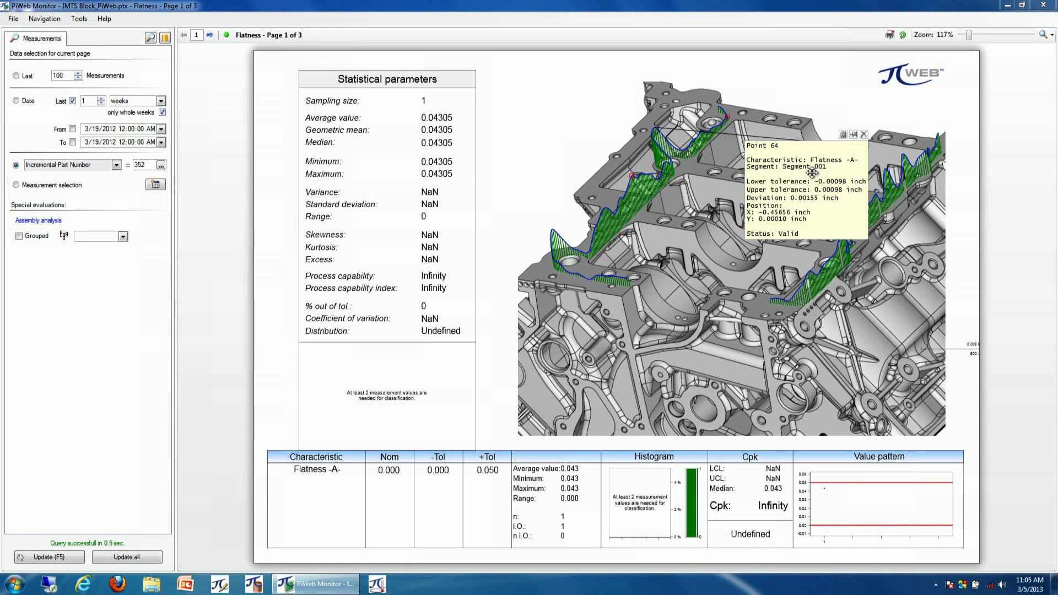
pyautogui.click(863, 135)
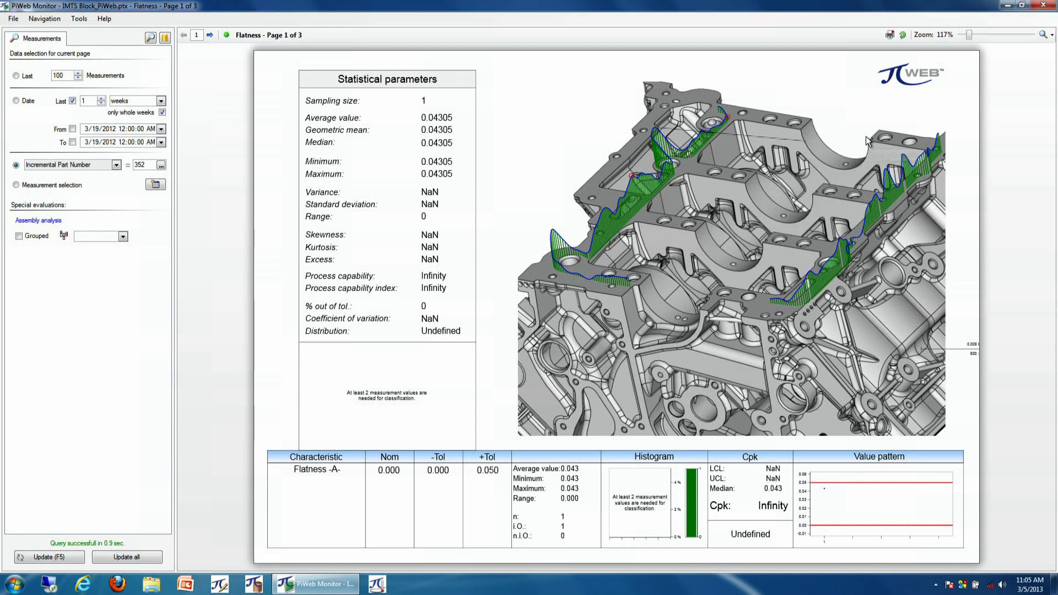
pyautogui.click(209, 34)
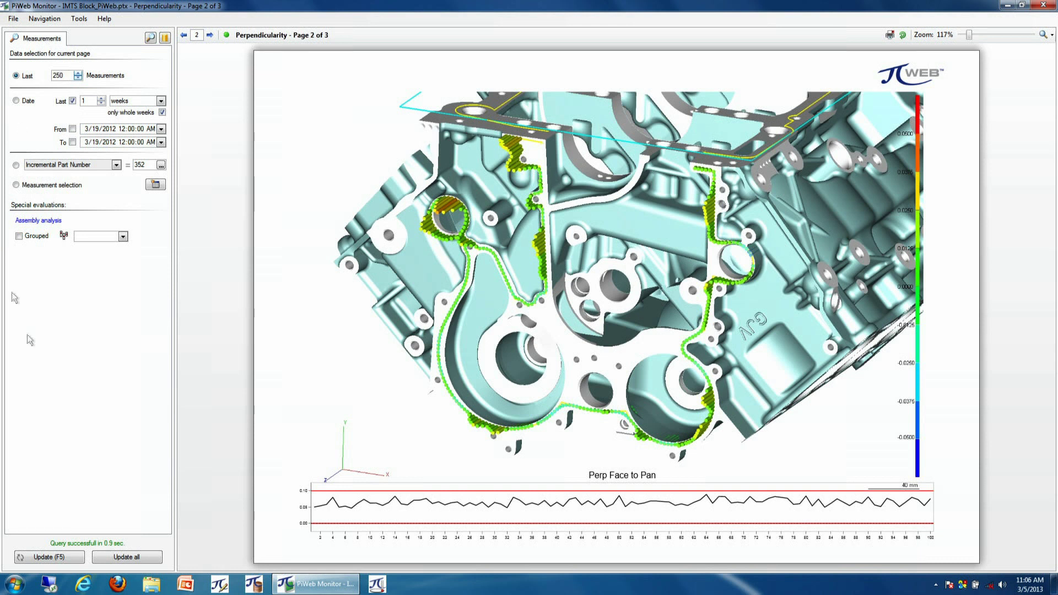
# Load the last 250 perpendicularity measurements, inspect the peak point, then filter to part number 240
pyautogui.click(114, 557)
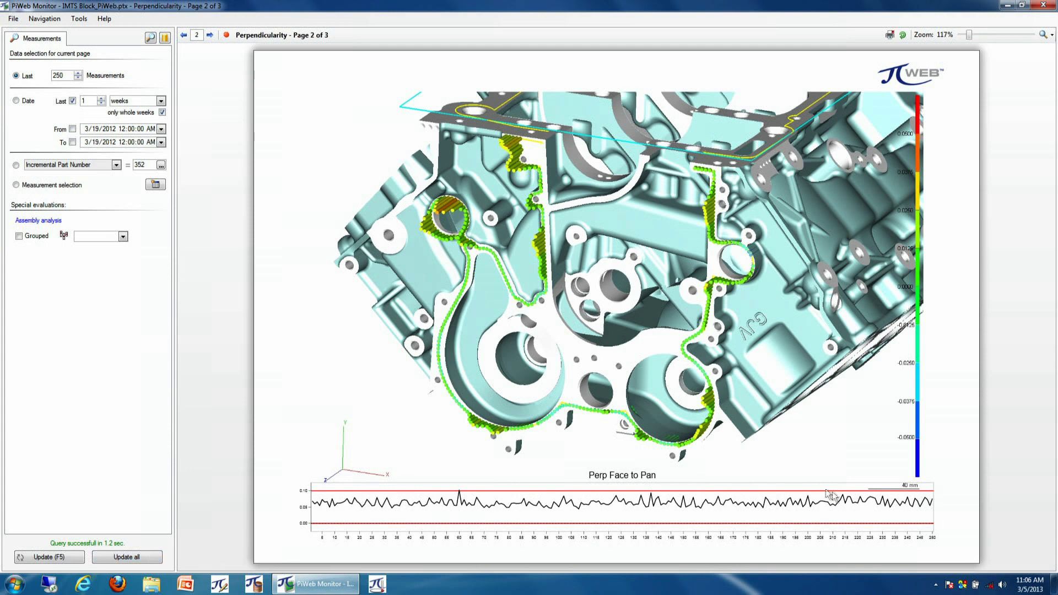
pyautogui.click(463, 499)
pyautogui.moveTo(463, 499)
pyautogui.moveTo(589, 518); pyautogui.dragTo(821, 341)
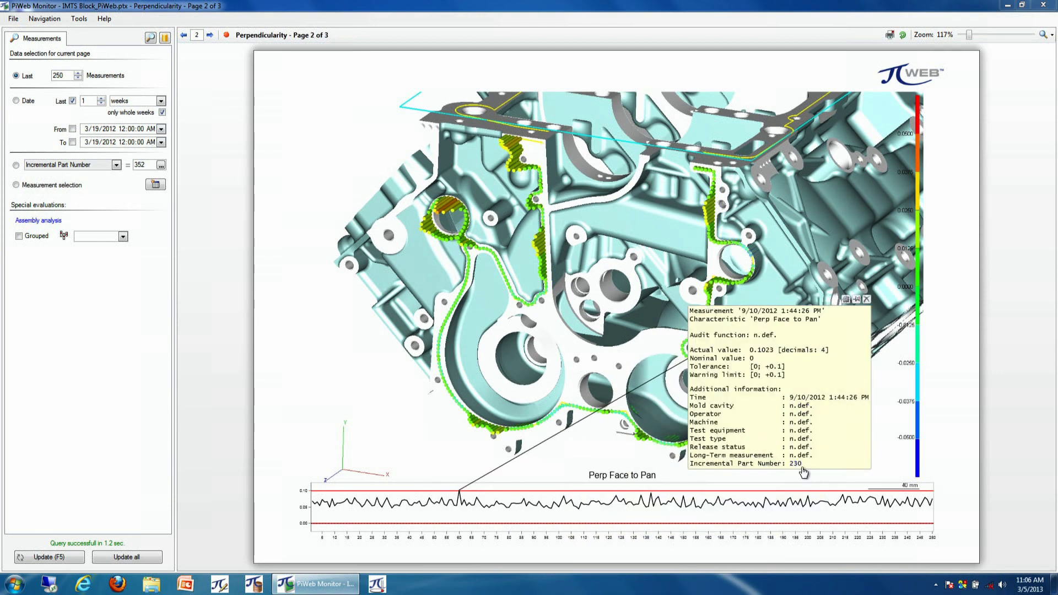
pyautogui.click(867, 300)
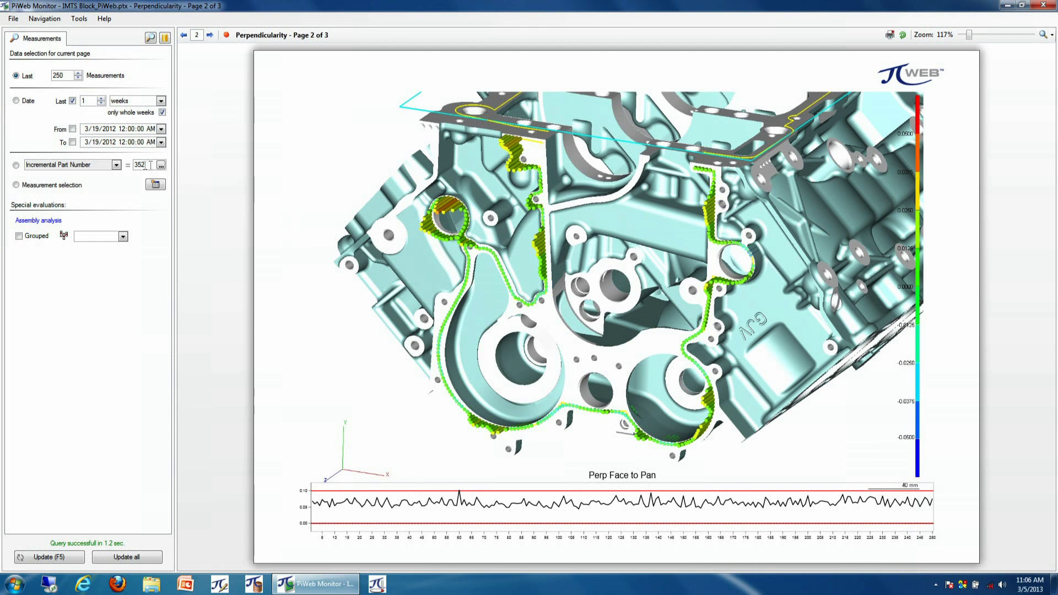
pyautogui.write('240')
pyautogui.click(119, 560)
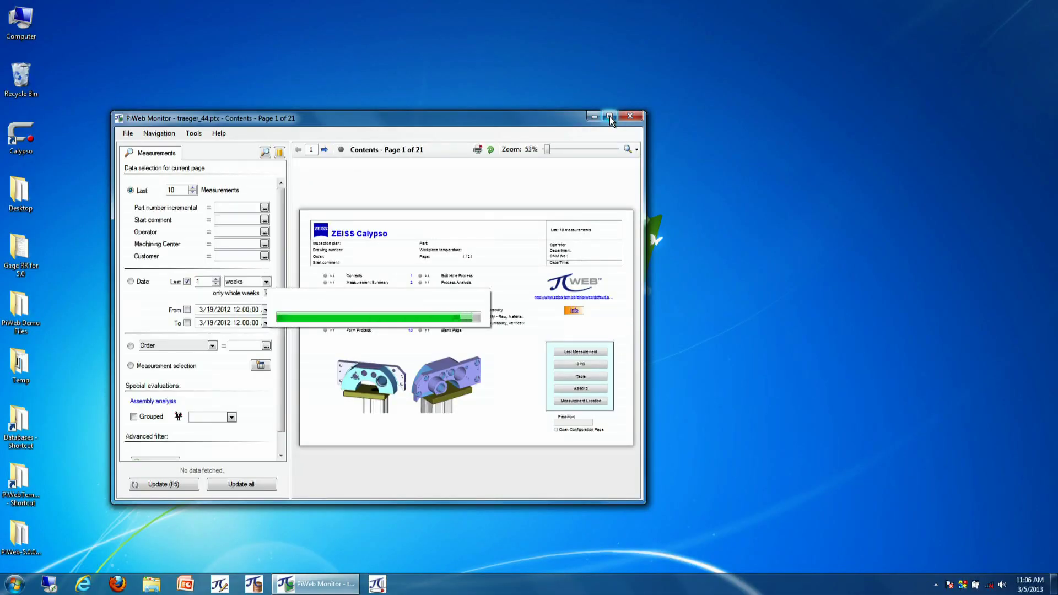
# Maximize traeger_44, update all its data, and page forward to the Bolt Hole Process page
pyautogui.click(610, 117)
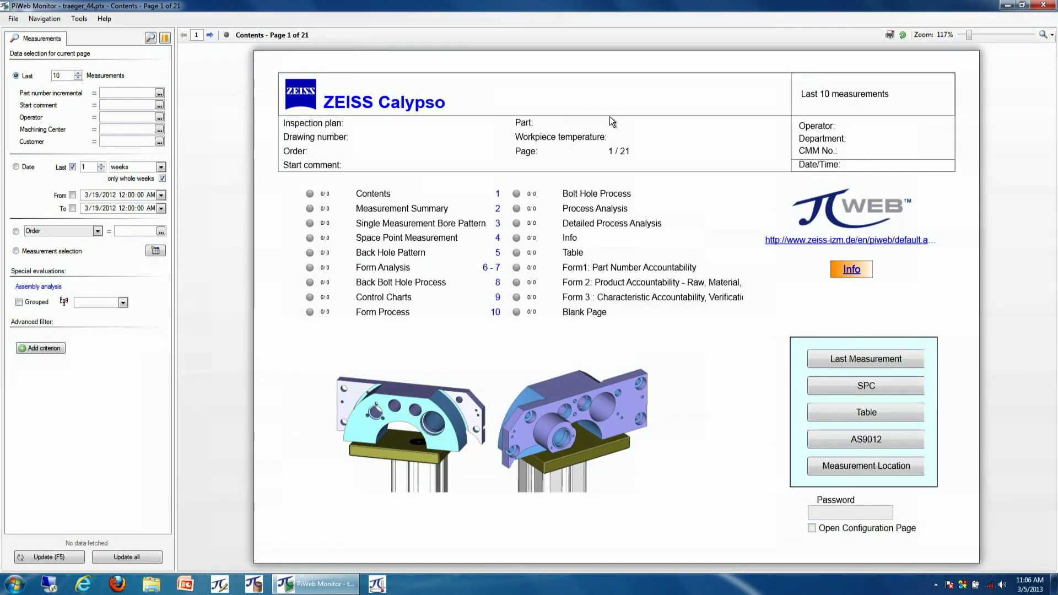
pyautogui.click(121, 556)
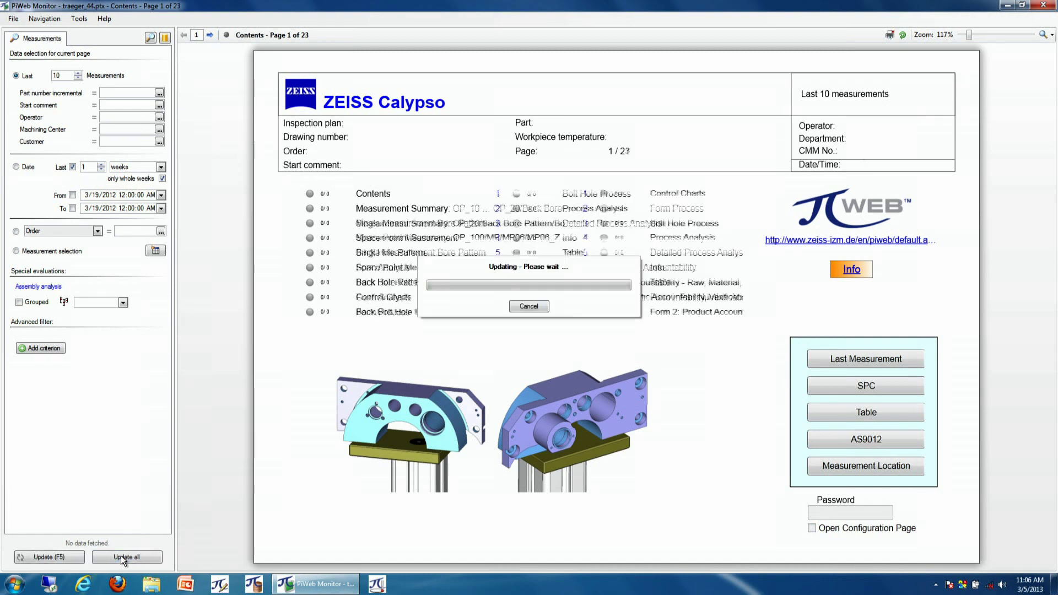
pyautogui.click(209, 36)
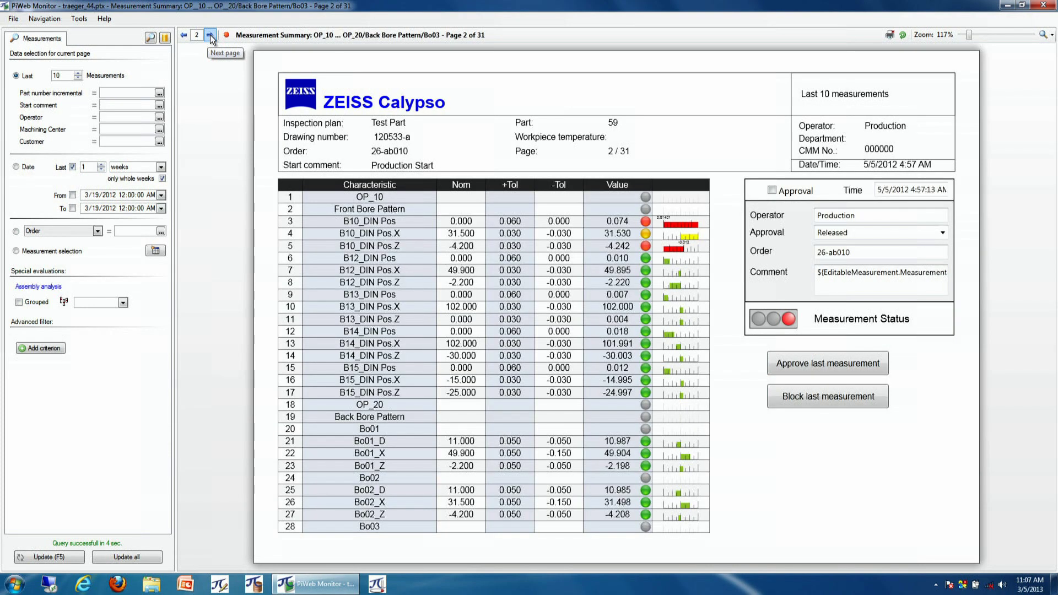
pyautogui.click(210, 35)
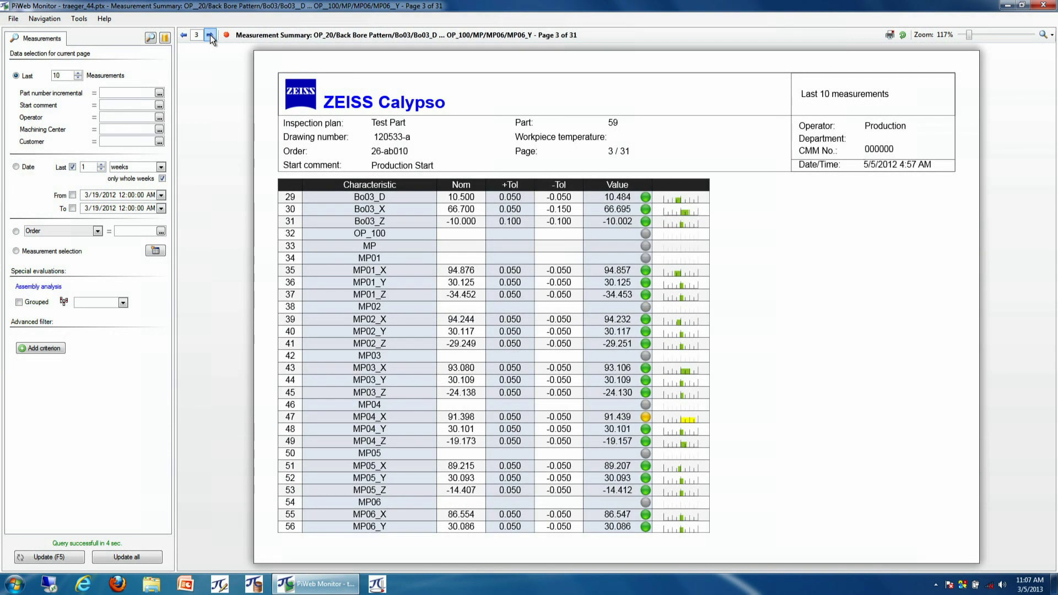
pyautogui.click(210, 36)
pyautogui.click(210, 35)
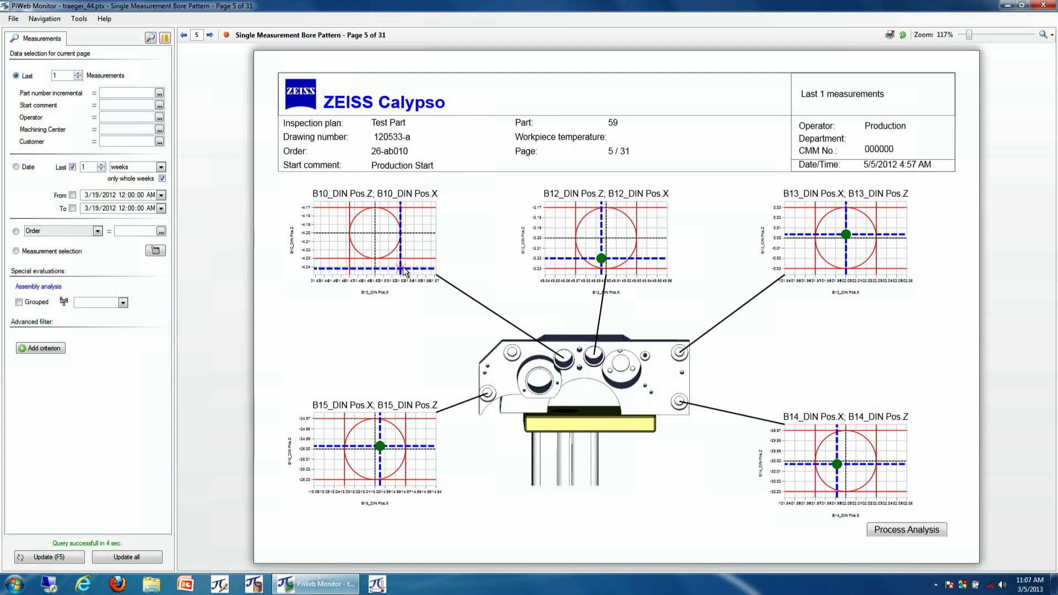
pyautogui.click(926, 530)
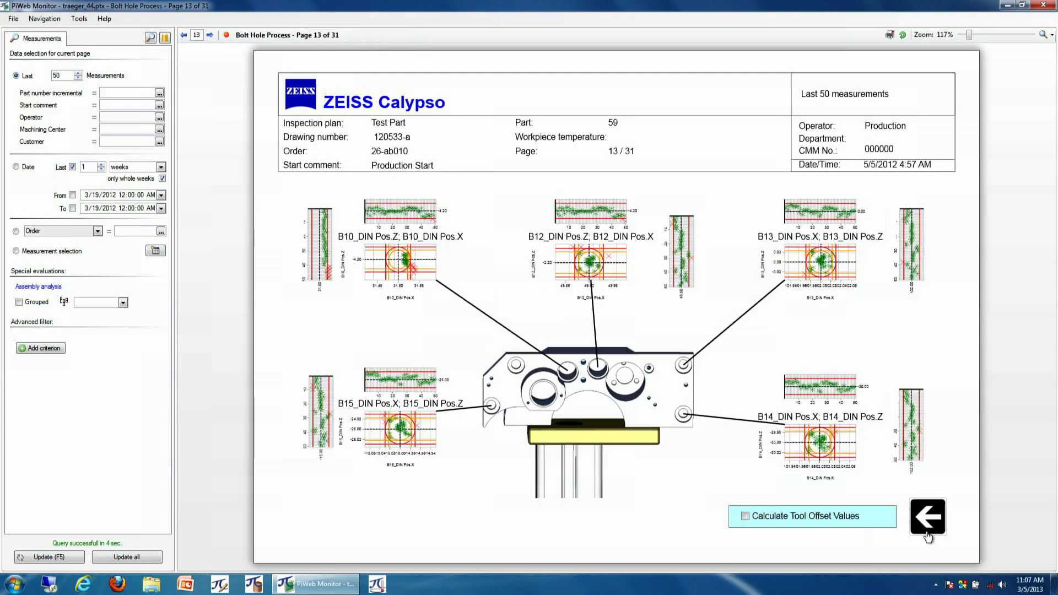
# Filter the Bolt Hole Process report to machining center HS2 and update all pages
pyautogui.click(159, 130)
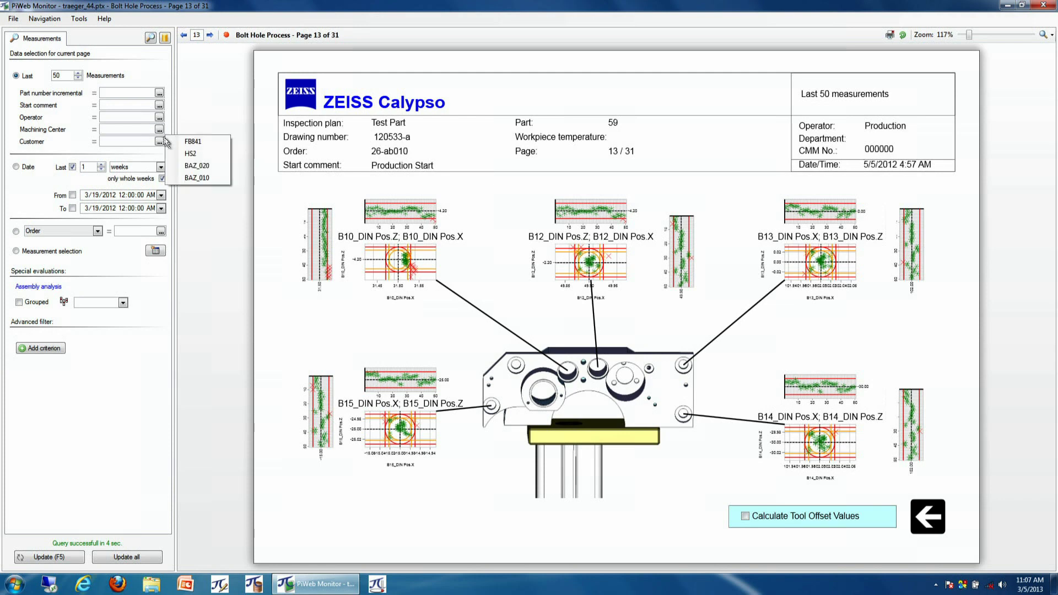
pyautogui.click(188, 157)
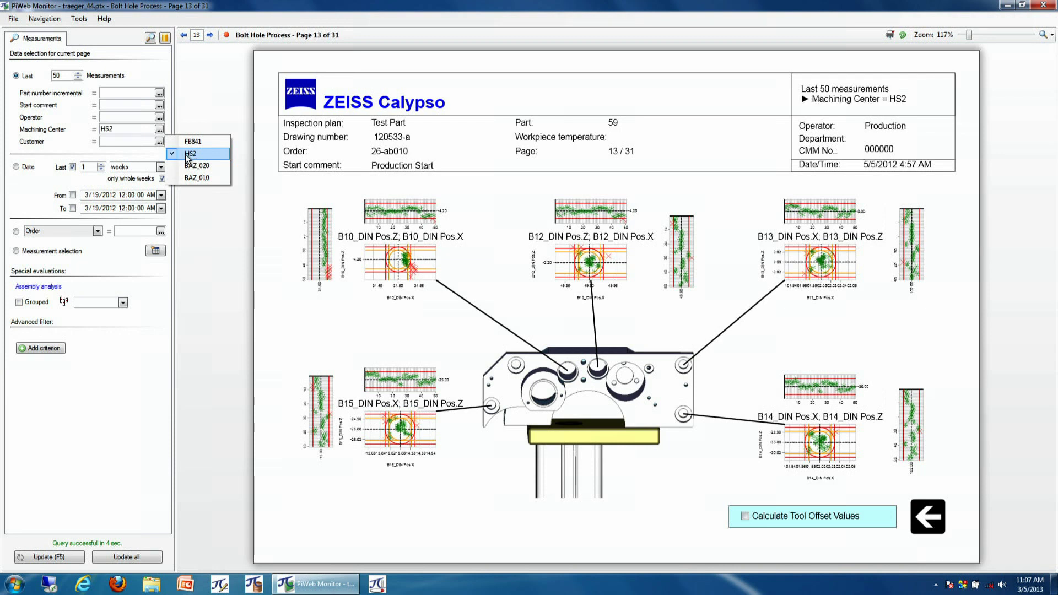
pyautogui.click(34, 409)
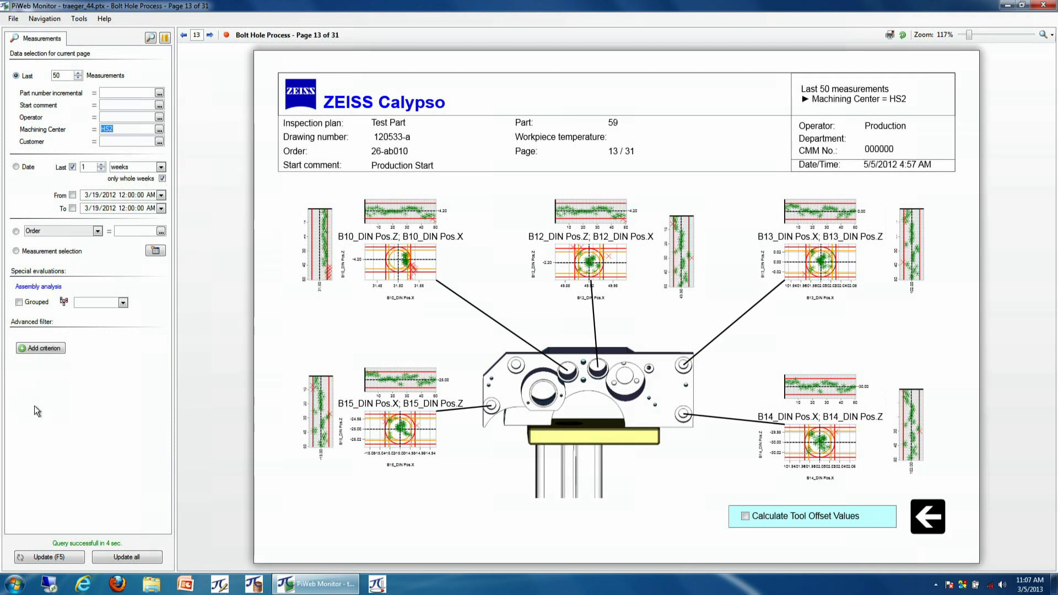
pyautogui.click(142, 555)
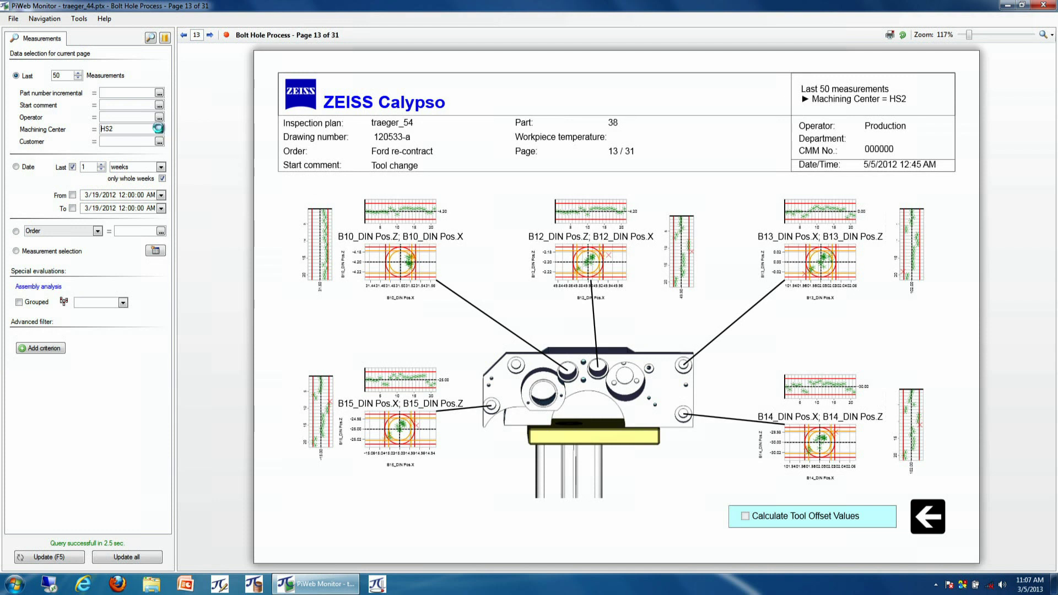
# Switch to machining center FB841, limit to the last 10 measurements, and calculate tool offset values
pyautogui.click(159, 129)
pyautogui.click(179, 144)
pyautogui.click(66, 558)
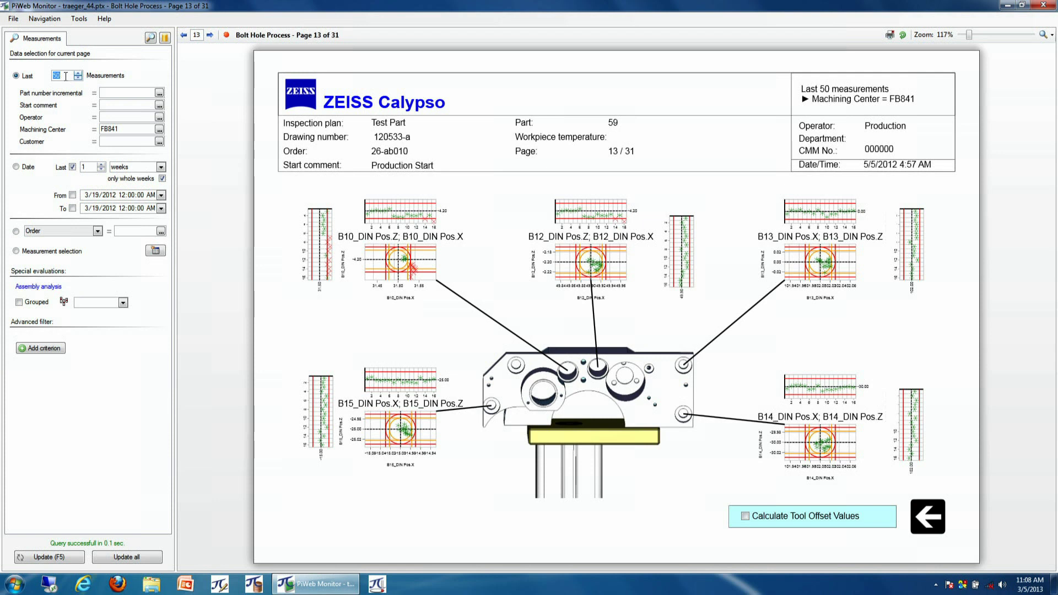
pyautogui.write('10')
pyautogui.click(77, 558)
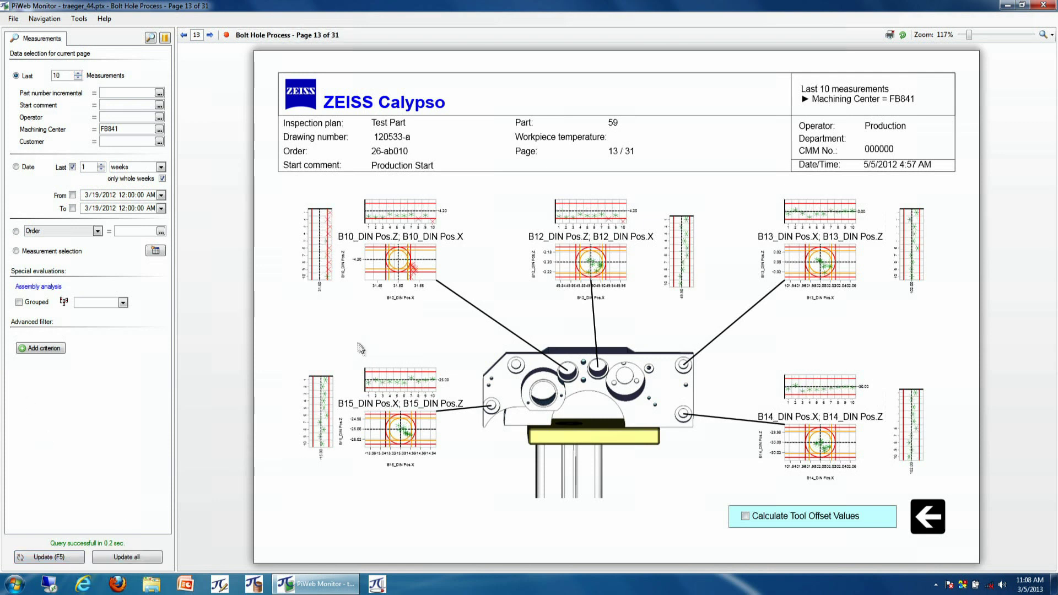
pyautogui.click(745, 516)
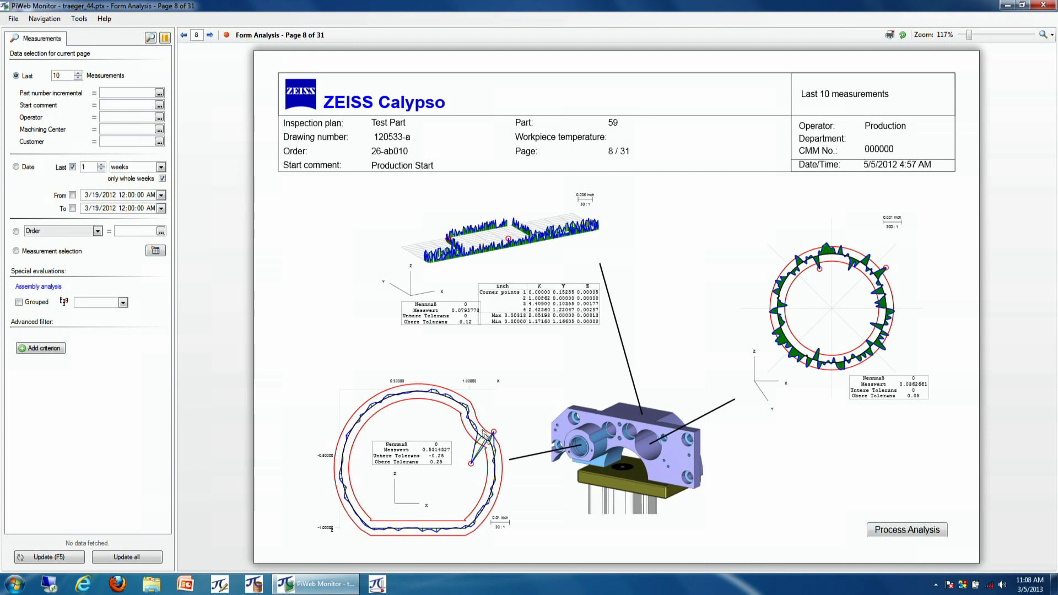
# Select the 5/5/2012 12:59:49 AM measurement for Form Analysis and update the page
pyautogui.click(47, 251)
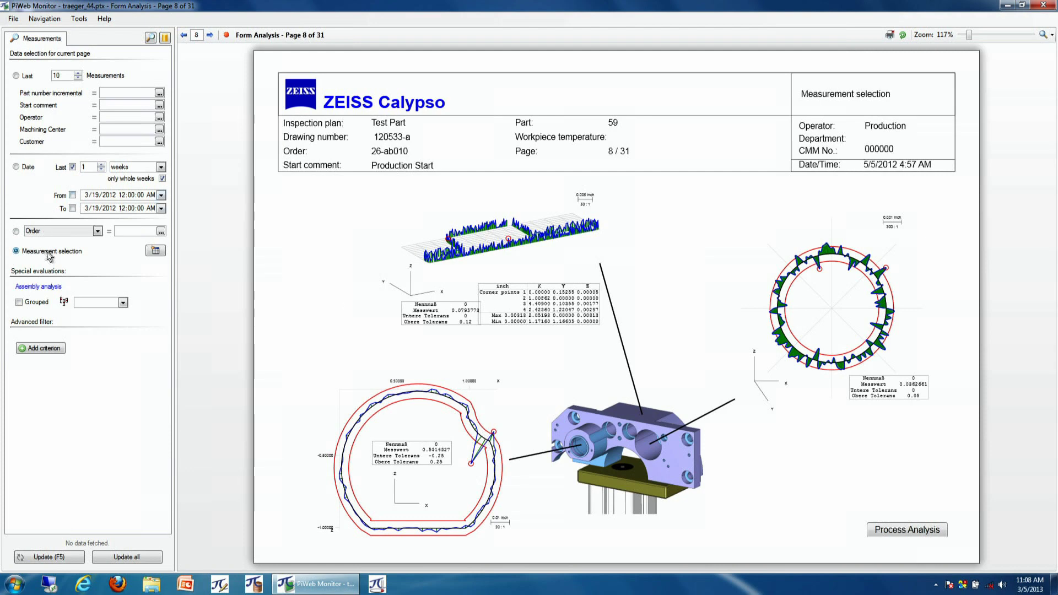
pyautogui.click(156, 250)
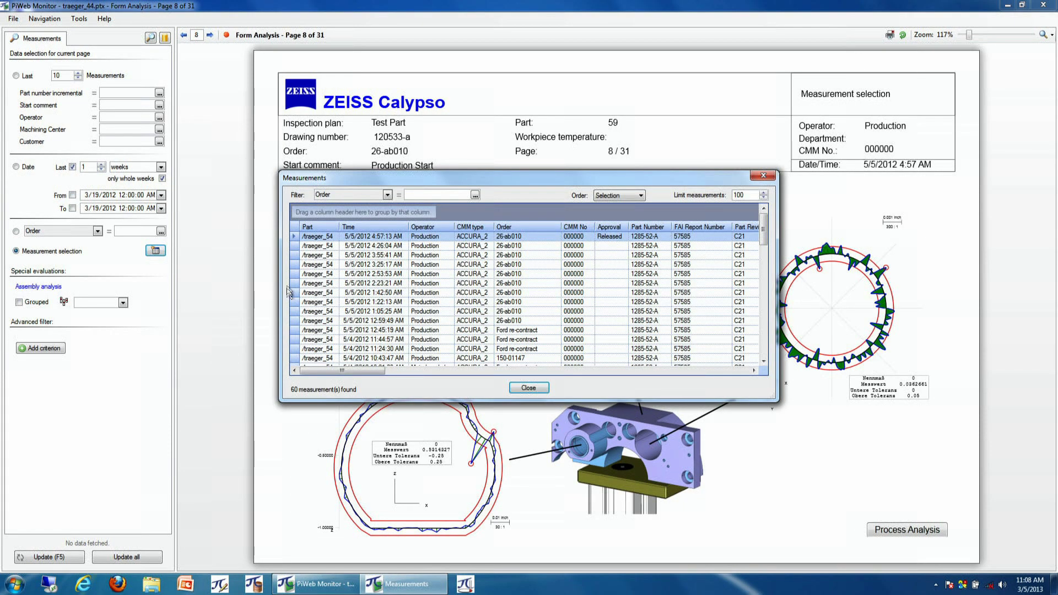
pyautogui.click(288, 321)
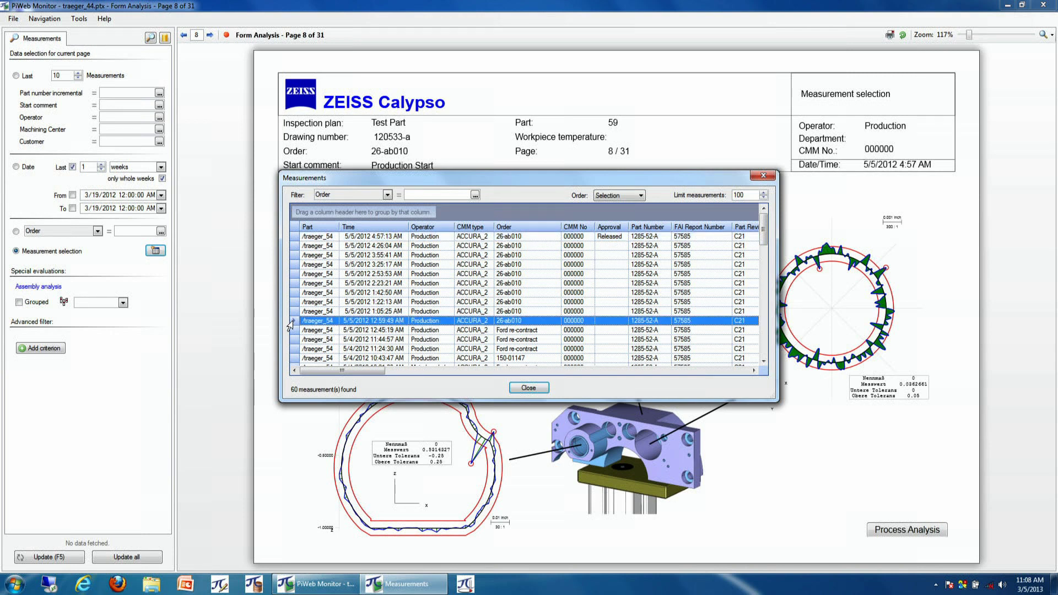
pyautogui.click(528, 387)
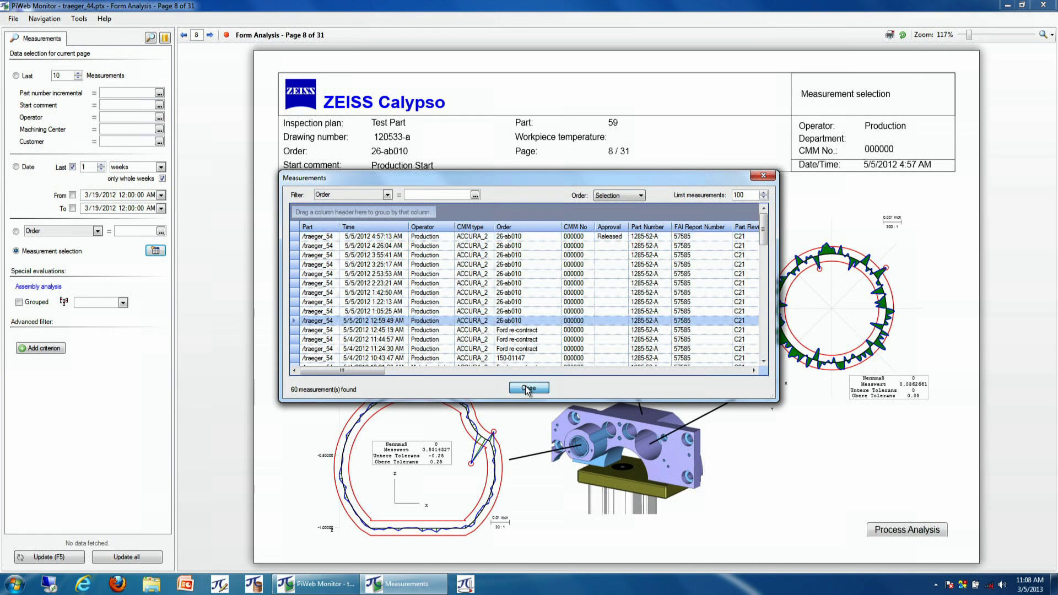
pyautogui.click(40, 558)
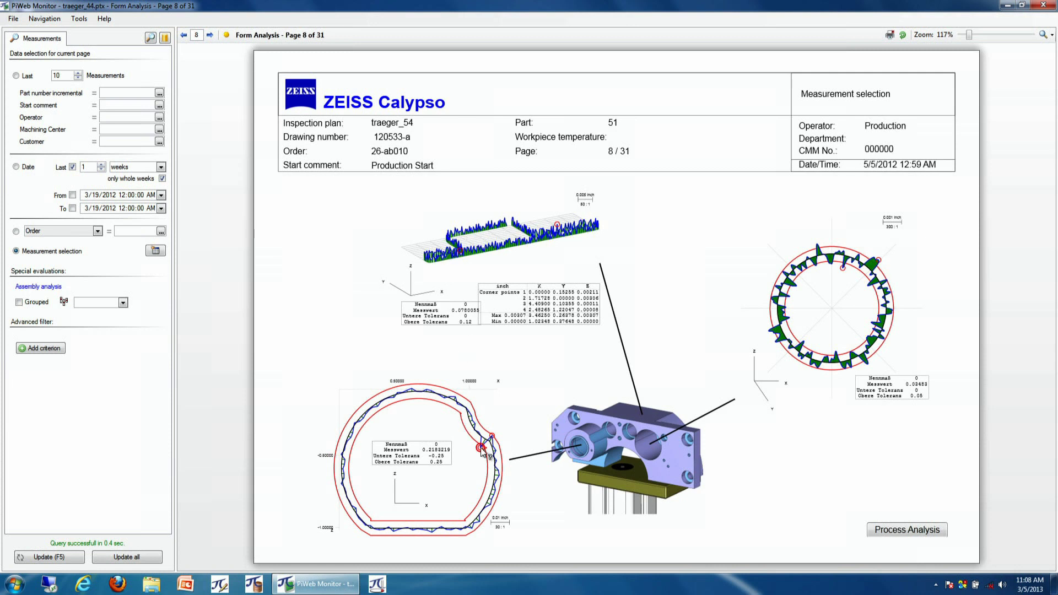
# Pin detail callouts for Point 2 and Point 97, then advance to page 9
pyautogui.moveTo(483, 451)
pyautogui.moveTo(613, 442); pyautogui.dragTo(708, 261)
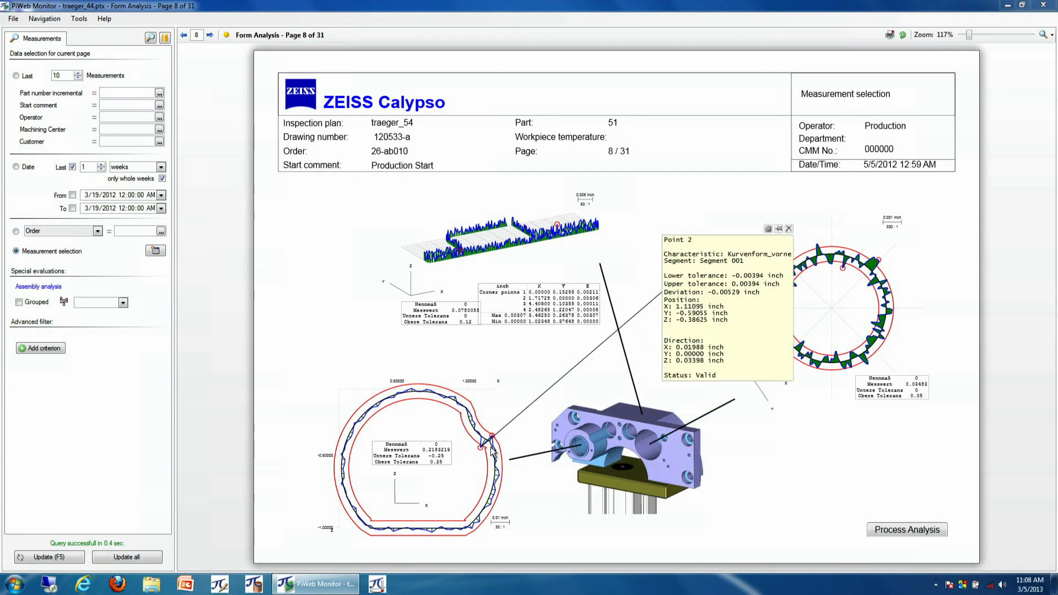
pyautogui.moveTo(782, 237); pyautogui.dragTo(707, 195)
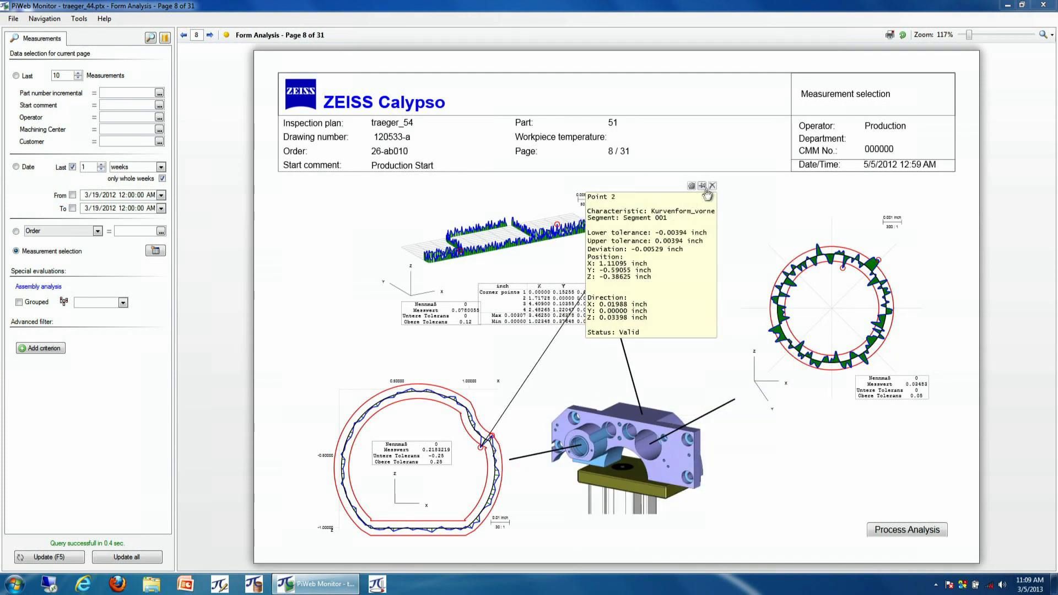
pyautogui.click(878, 258)
pyautogui.moveTo(932, 264); pyautogui.dragTo(778, 451)
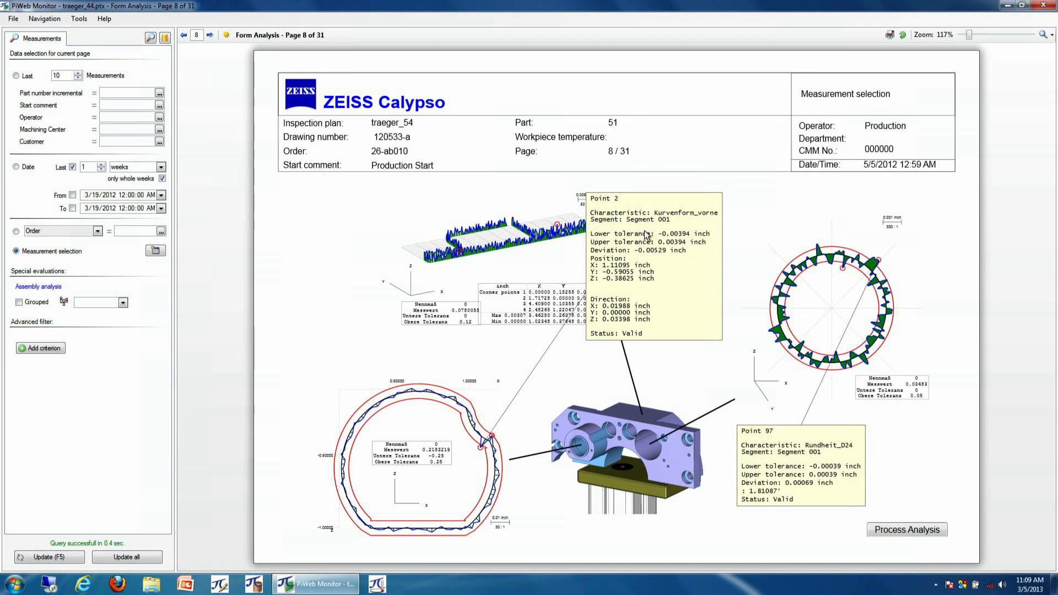
pyautogui.click(214, 37)
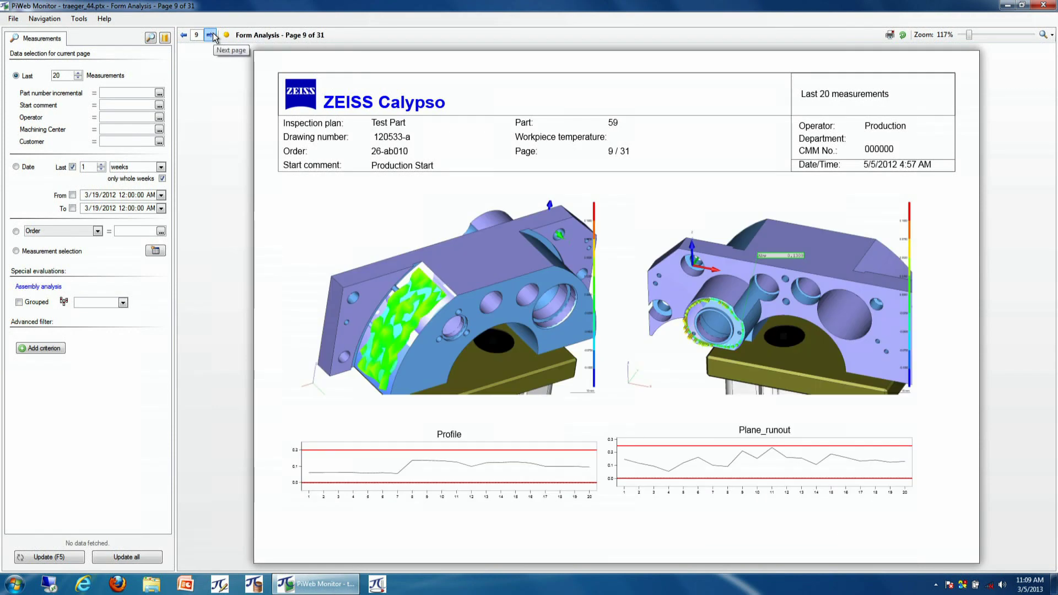
# Show the last 50 measurements on page 9 and inspect a Plane_runout point's info box
pyautogui.doubleClick(66, 75)
pyautogui.write('50')
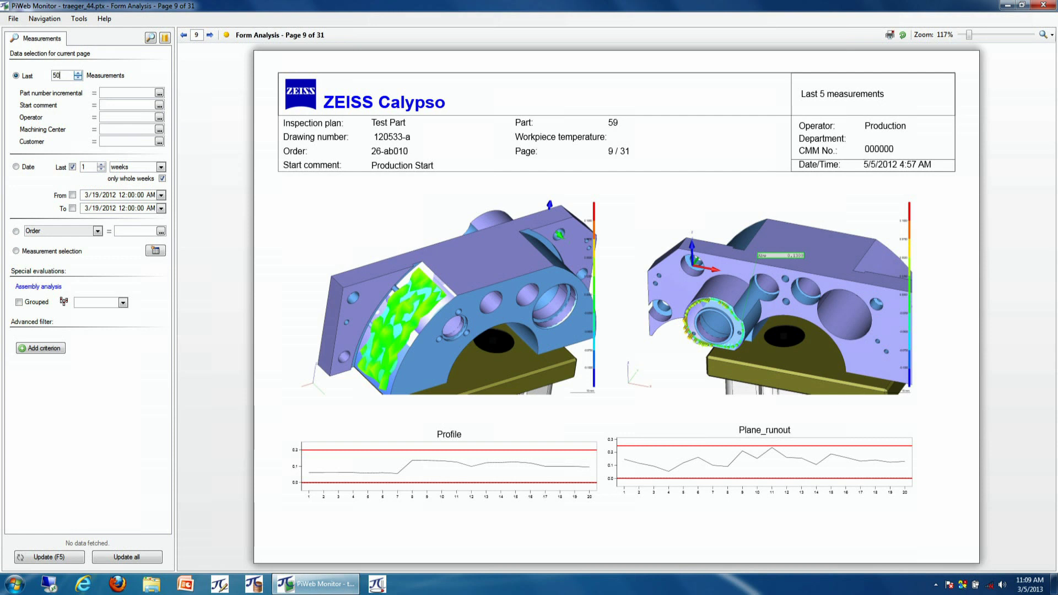
pyautogui.click(72, 562)
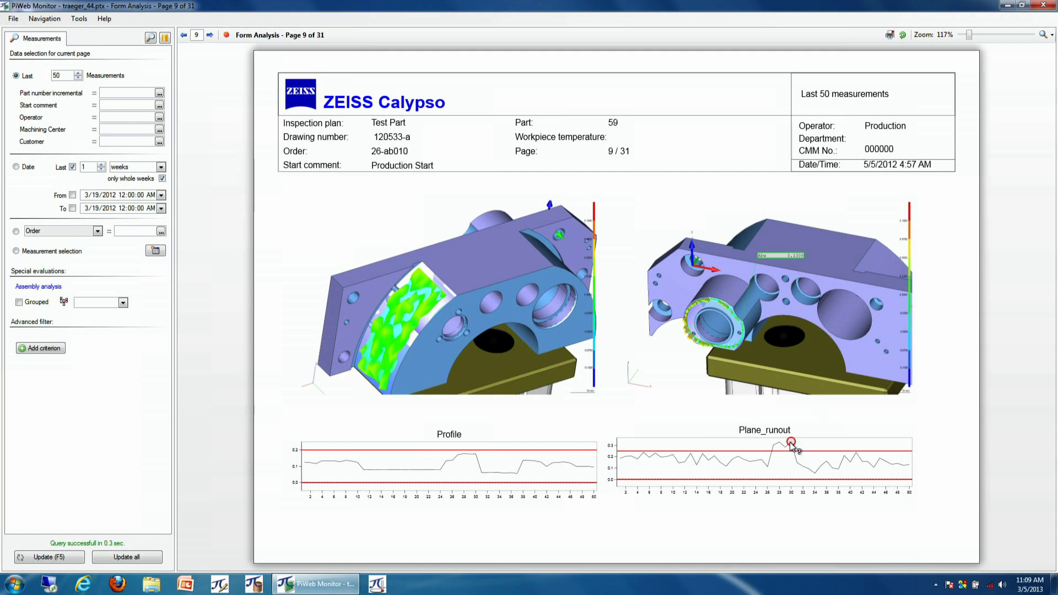
pyautogui.moveTo(791, 443)
pyautogui.moveTo(962, 478); pyautogui.dragTo(481, 176)
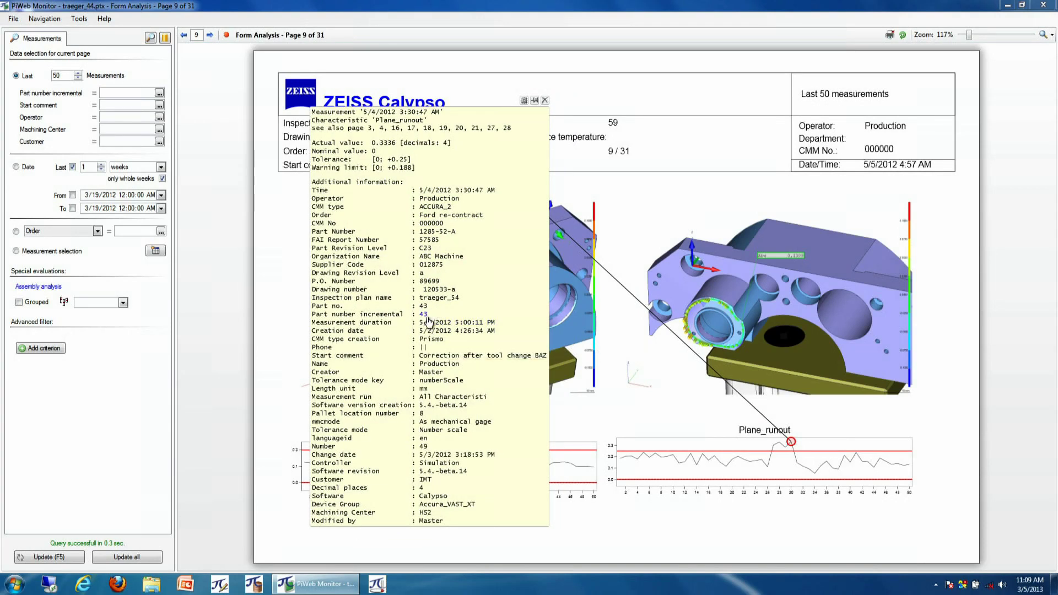
pyautogui.click(545, 100)
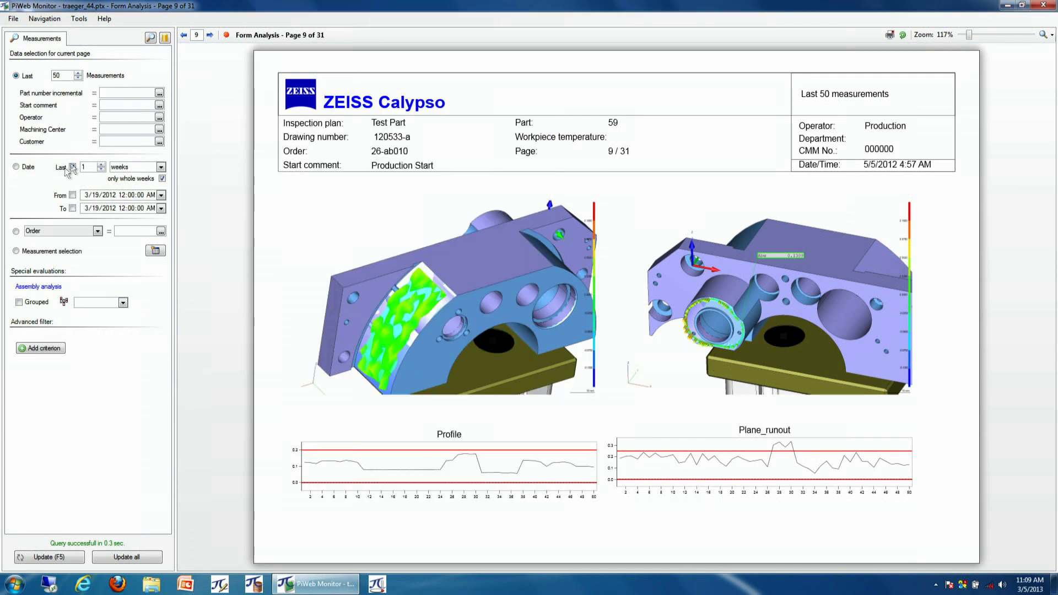
# Filter page 9 to Part number incremental 43 and update
pyautogui.click(127, 91)
pyautogui.write('43')
pyautogui.click(61, 557)
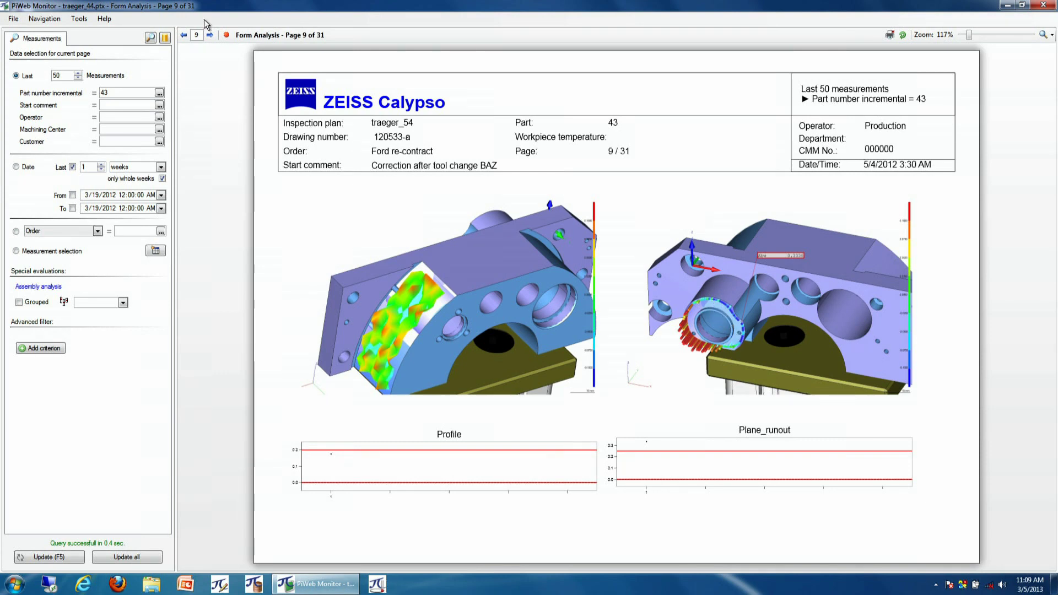
# Page forward through Back Bolt Hole Process, Control Charts and Form Process to Bolt Hole Process
pyautogui.click(212, 36)
pyautogui.click(210, 35)
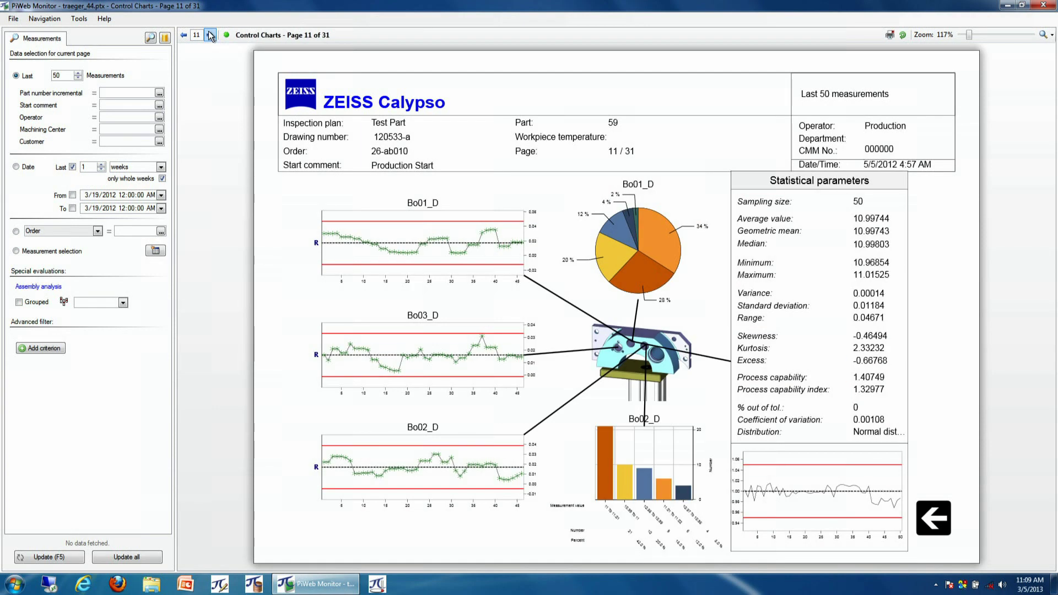
pyautogui.click(210, 35)
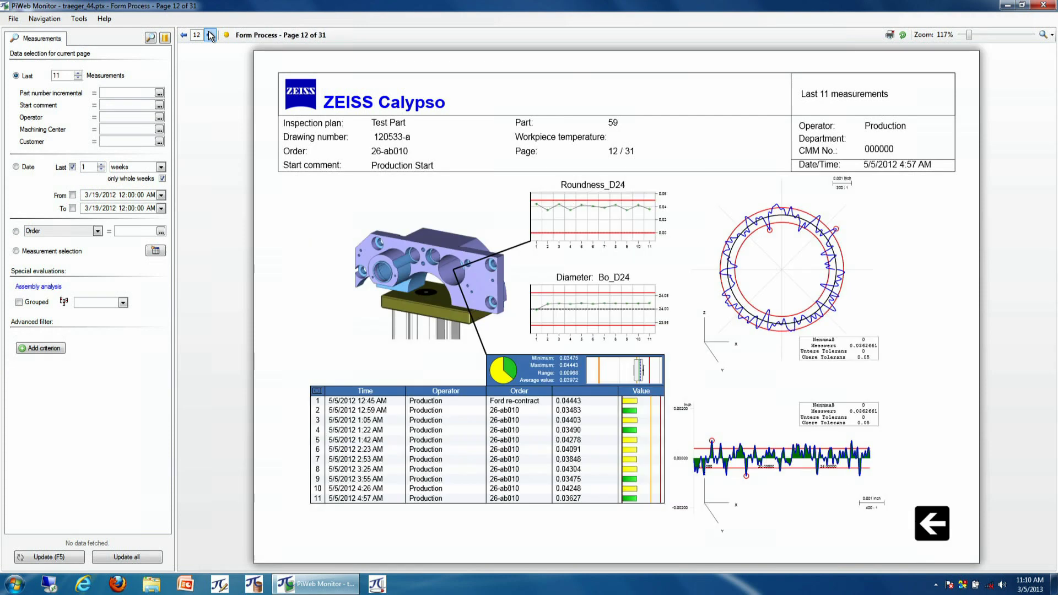
pyautogui.click(210, 36)
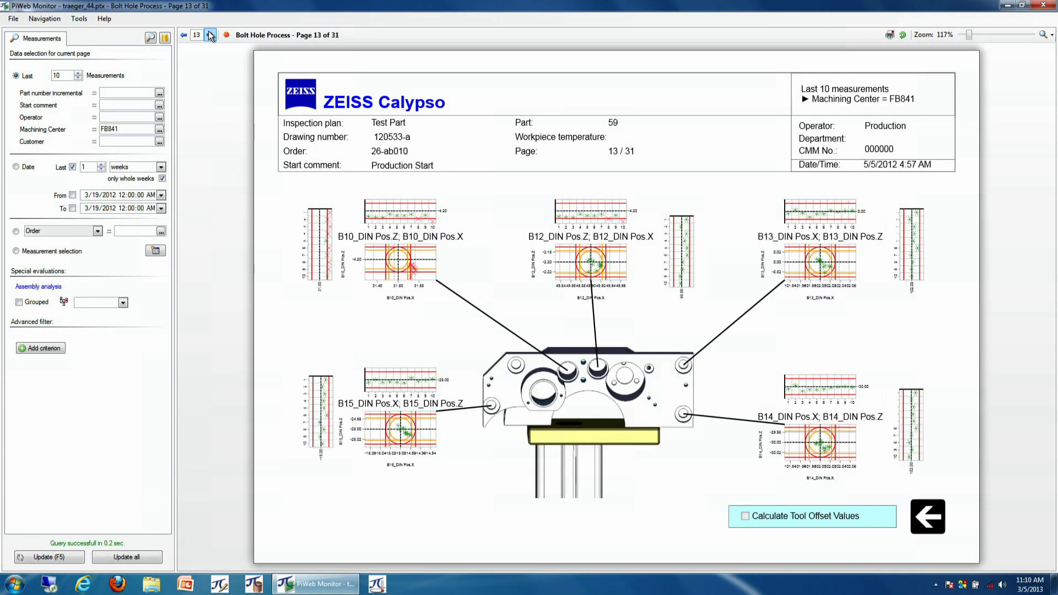